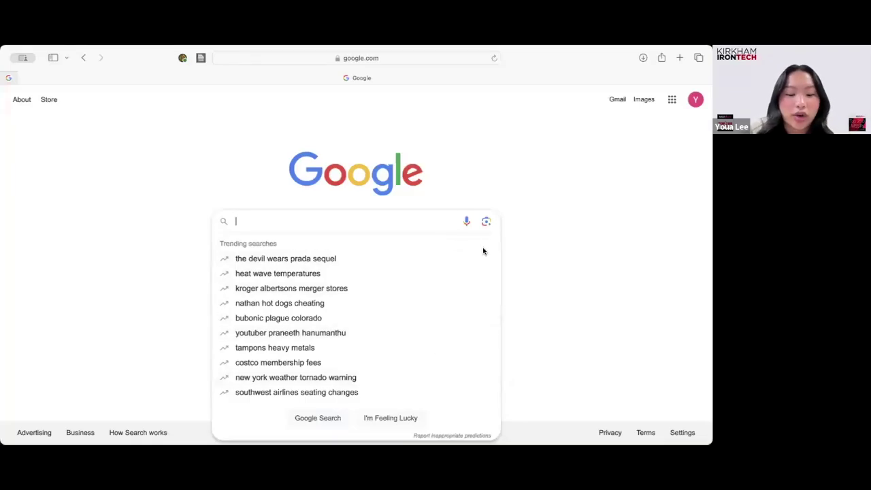
Search Google for 'microsoft office 365', correcting a typo on the way.
text(m)
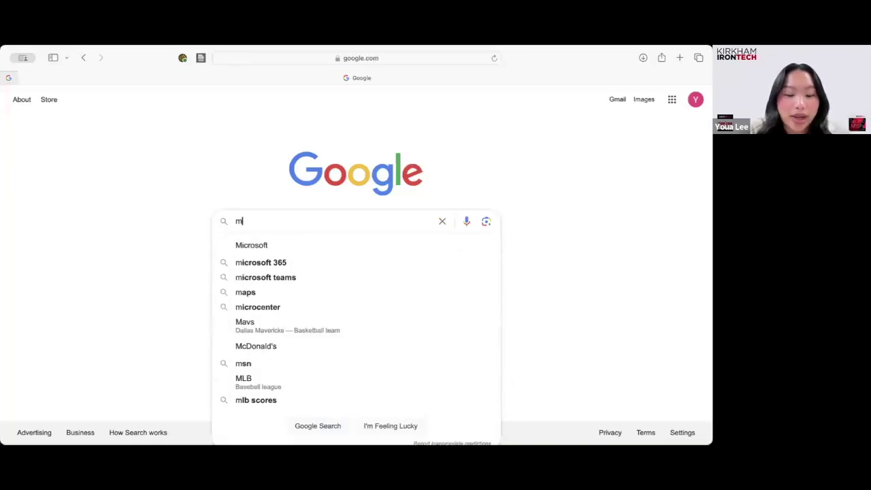
text(icrod)
key(BackSpace)
text(soft )
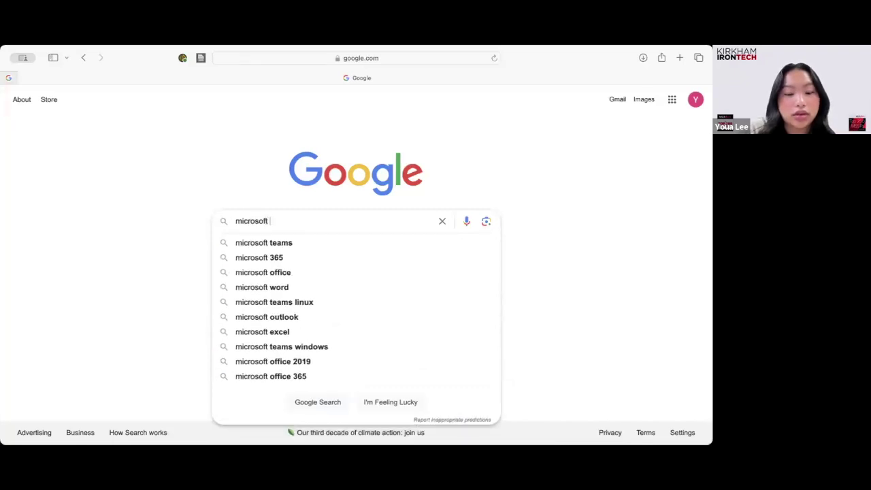
text(office )
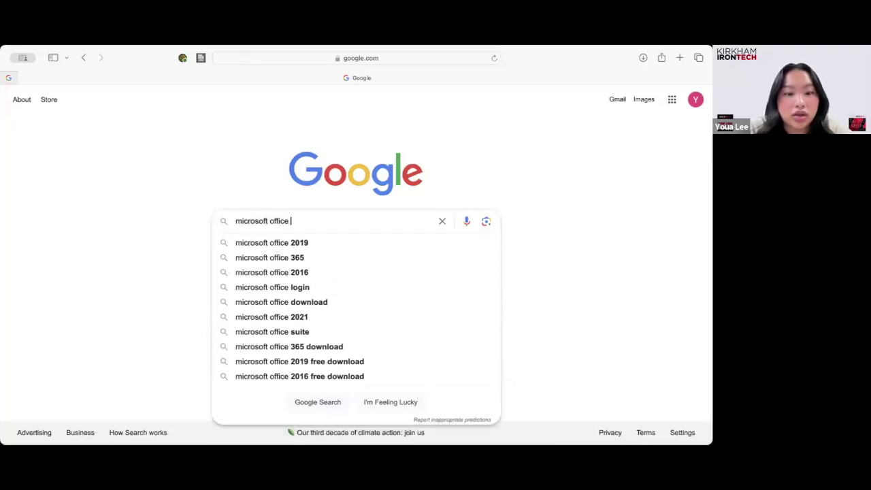
text(365)
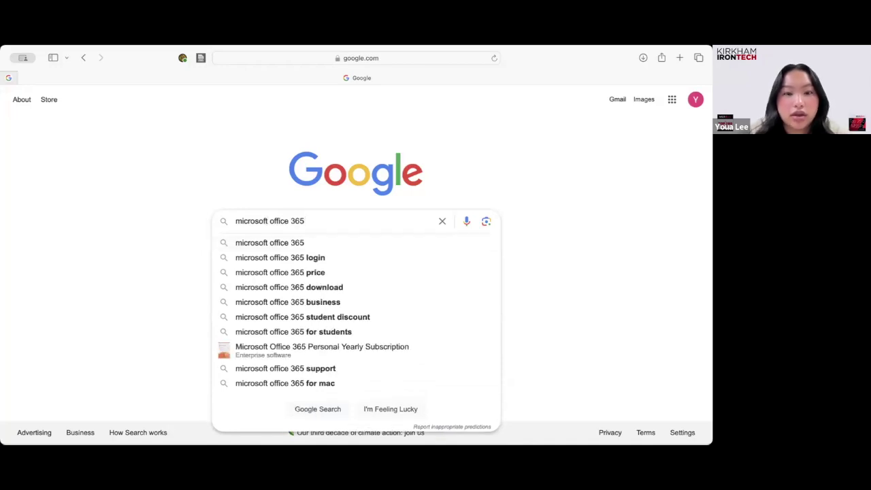
key(Return)
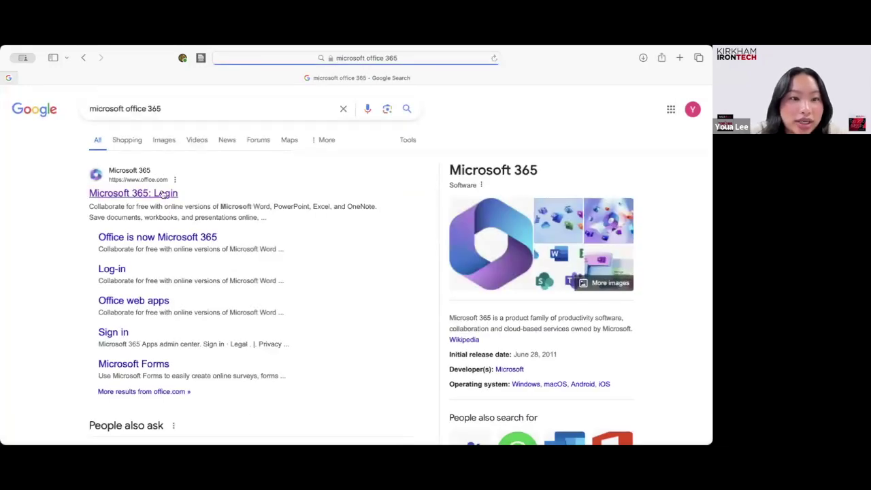
Sign in to Microsoft 365 with the saved work account and choose to stay signed in.
click(126, 193)
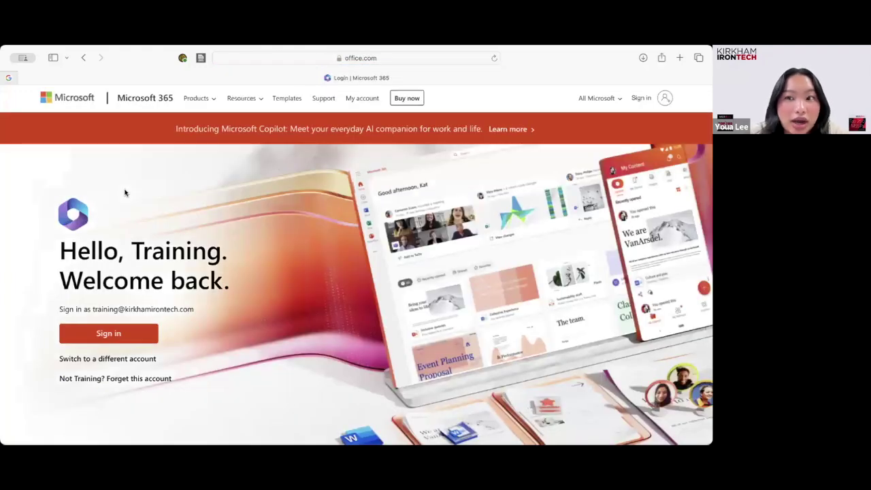
click(128, 337)
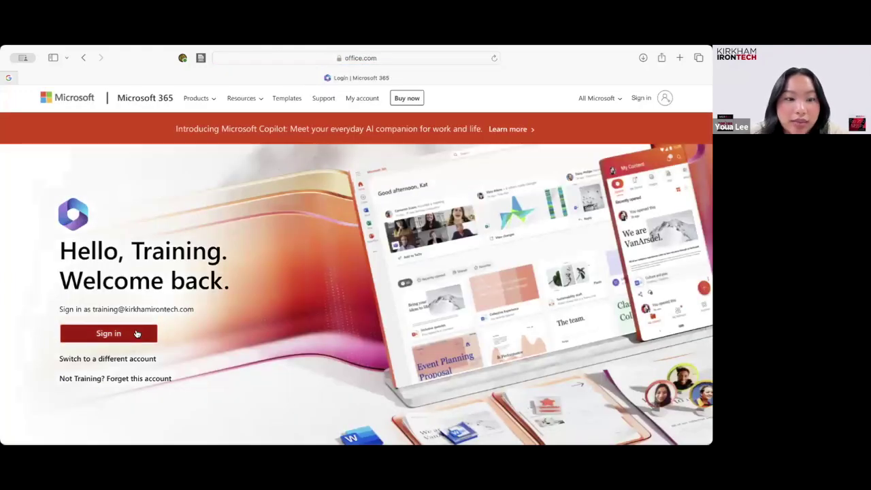
click(641, 99)
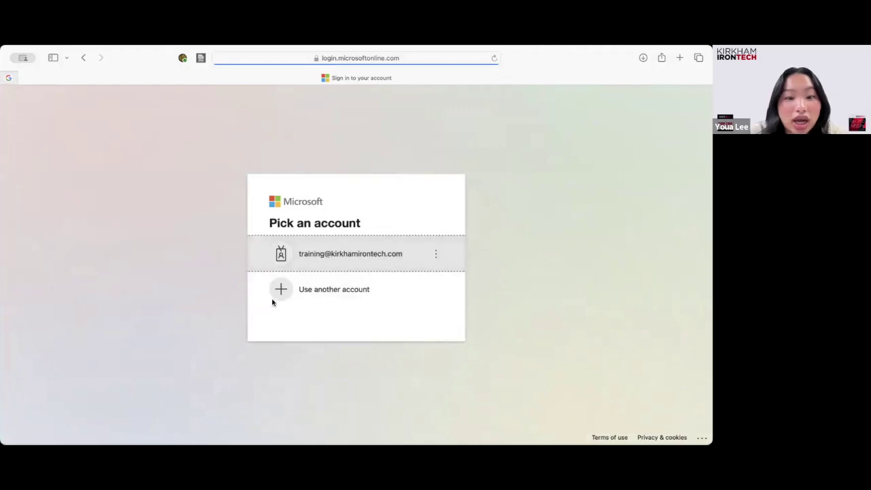
click(363, 254)
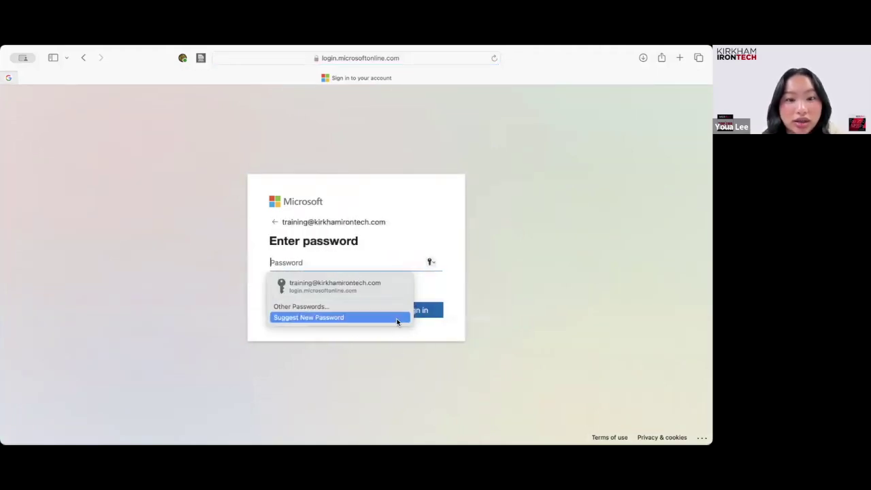
click(431, 308)
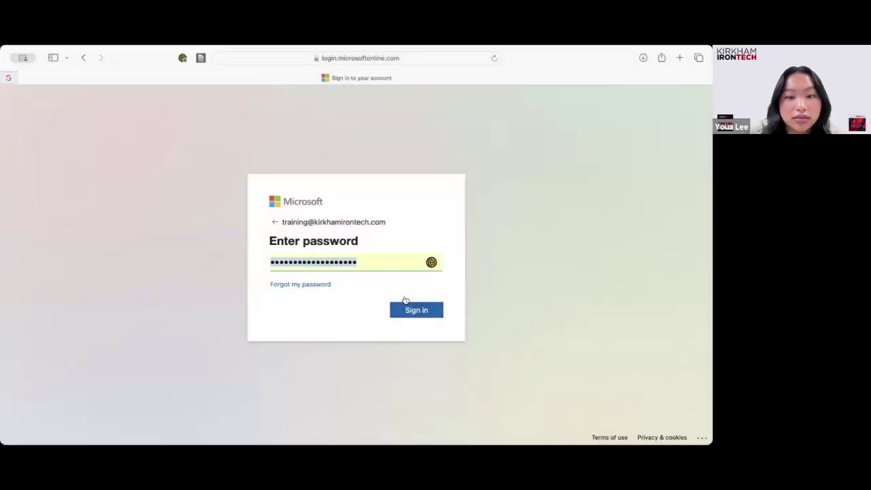
click(413, 310)
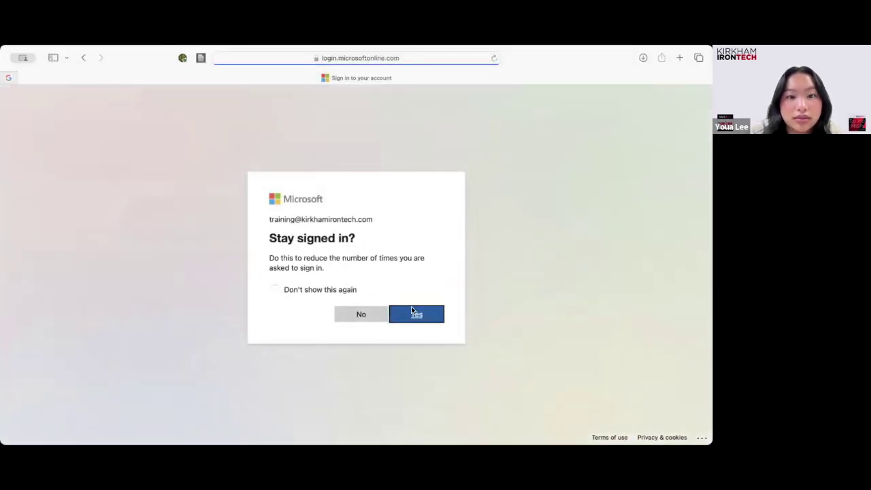
click(412, 312)
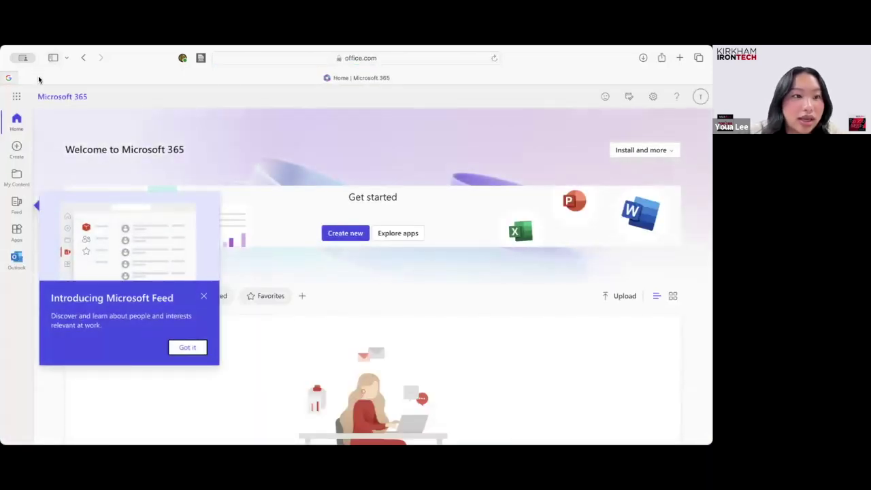
Open Outlook mail from the app rail and bring up its Settings.
click(17, 259)
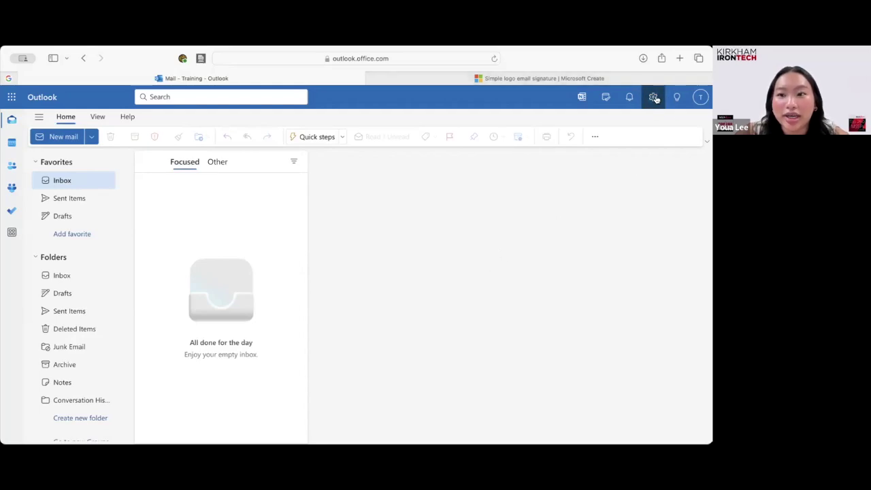
click(654, 97)
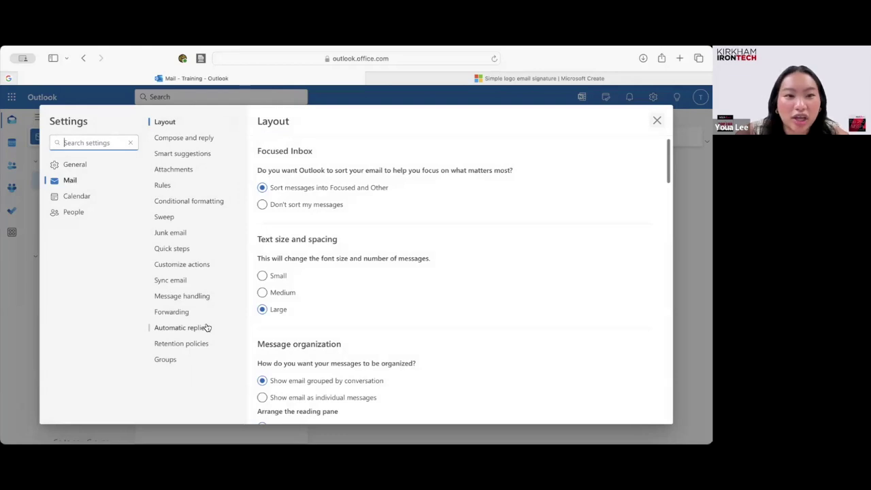
Go to Compose and reply and name a new signature 'The Baddest Burger Joint'.
click(194, 143)
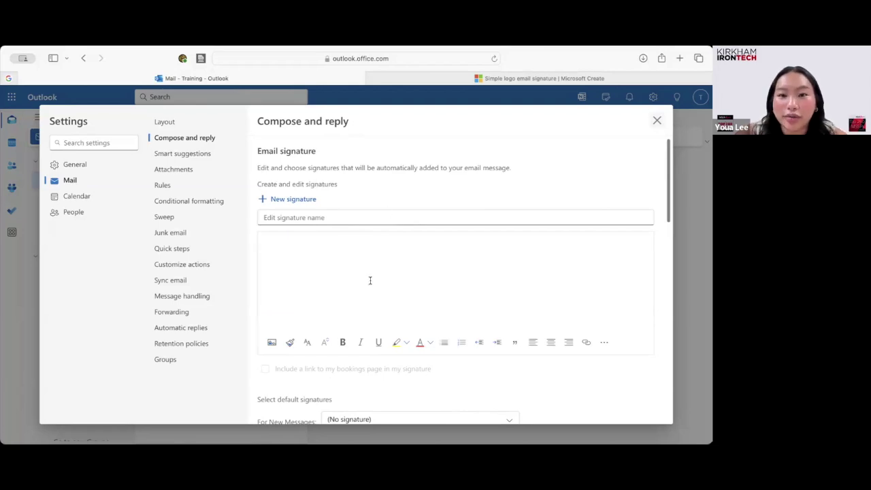
click(369, 217)
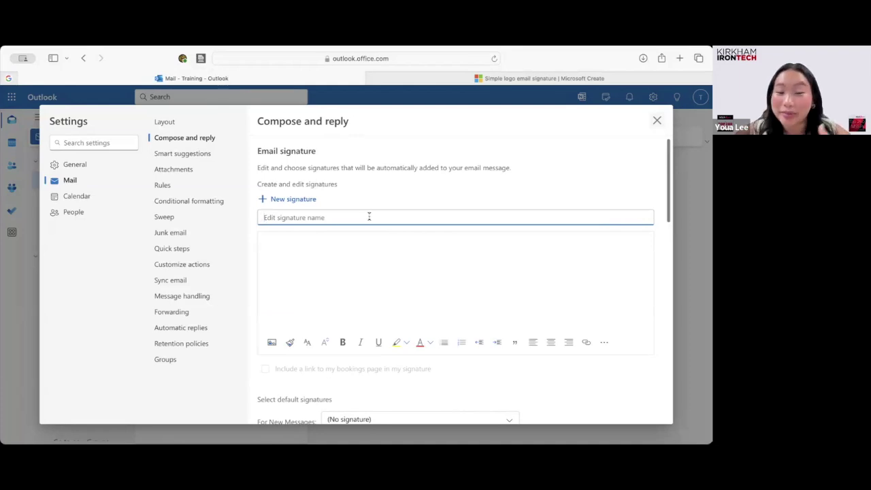
text(The Baddest Burger Joint)
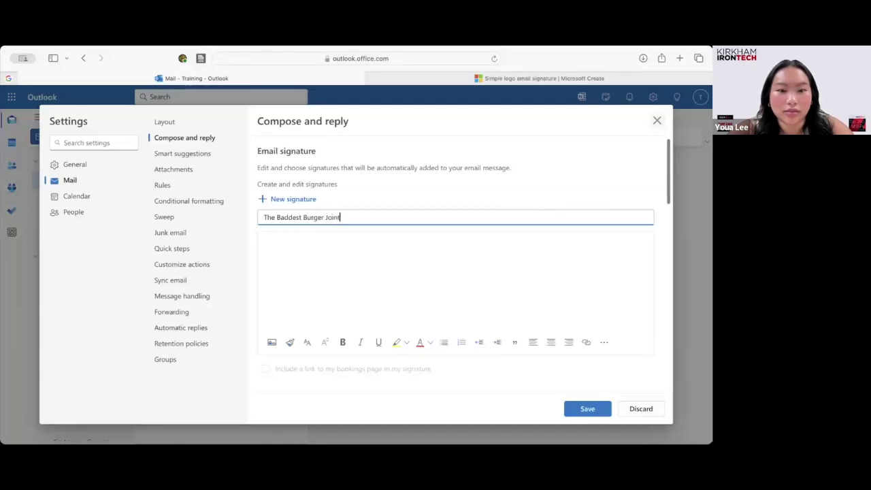
click(263, 241)
text(Thank you)
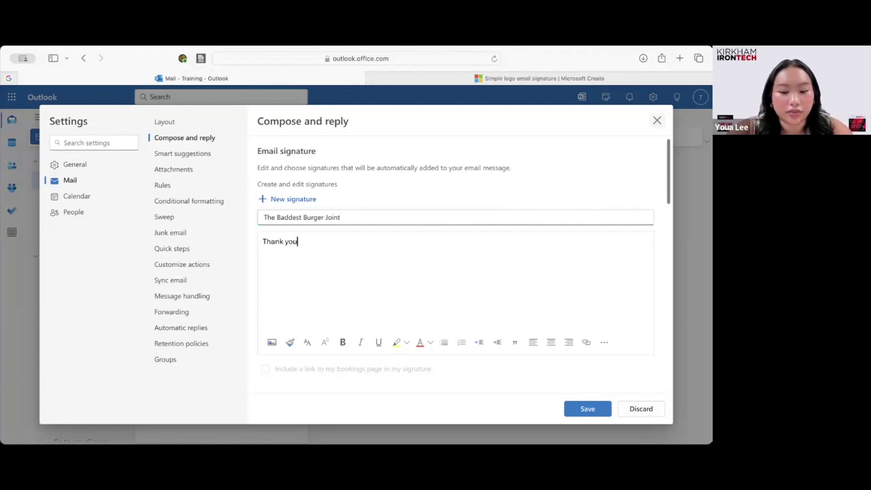
text(,)
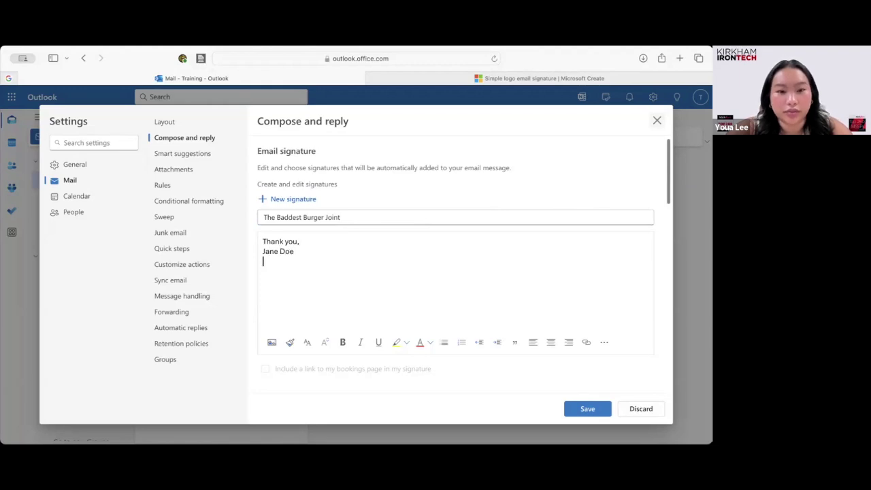
text( Jane Doe CEO)
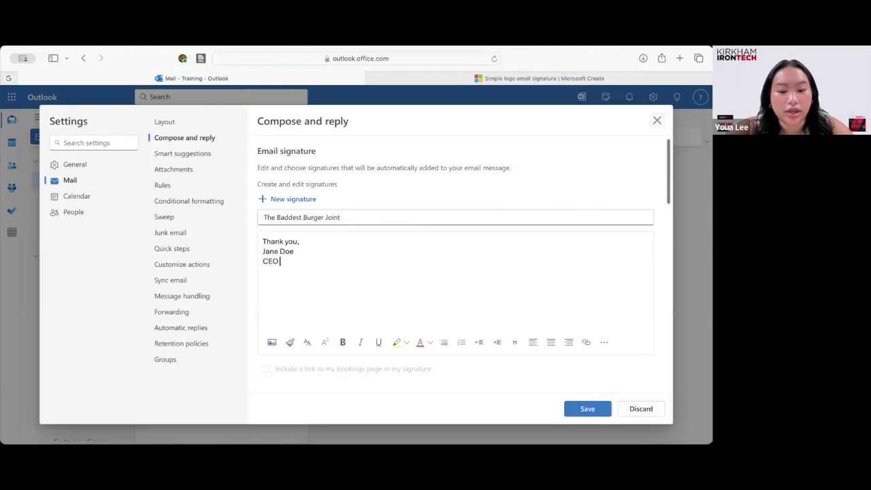
text( of The )
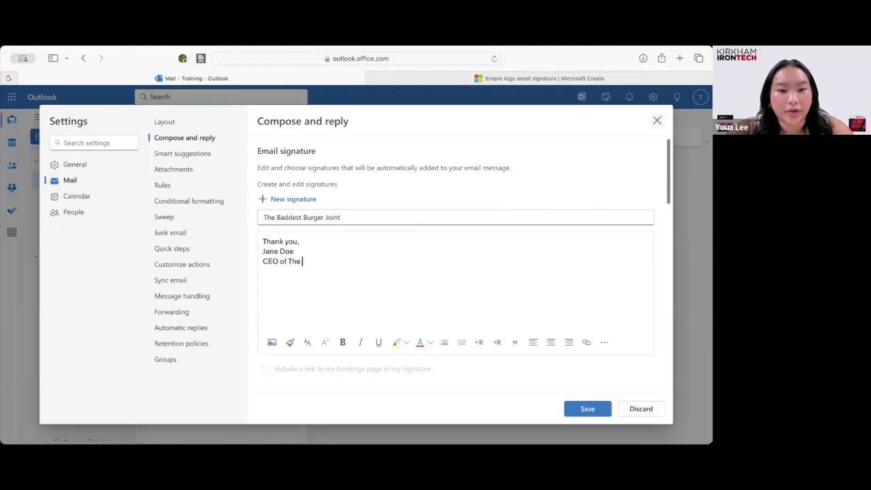
text(Baddest Burger Joint )
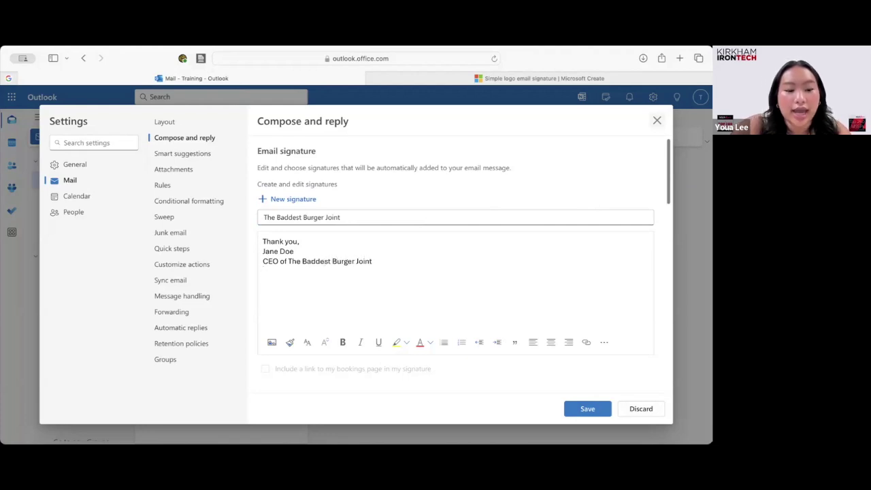
text(1234567890)
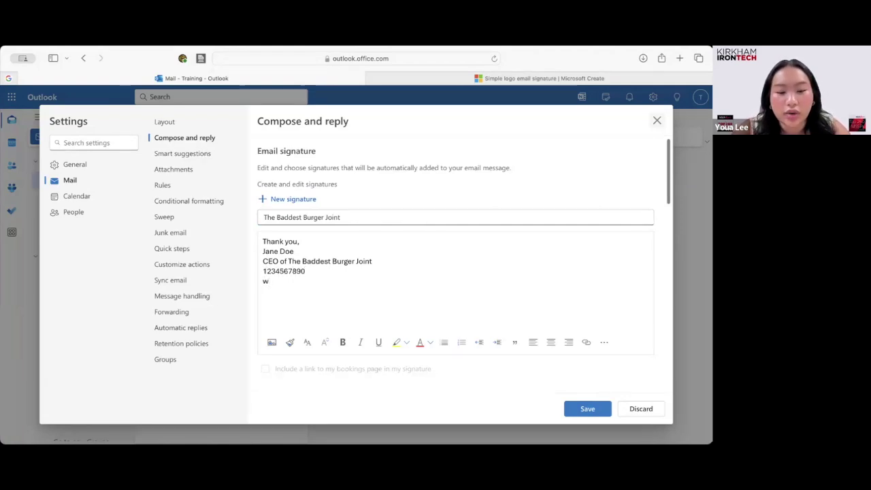
text(ww.BadBurger)
key(super+z)
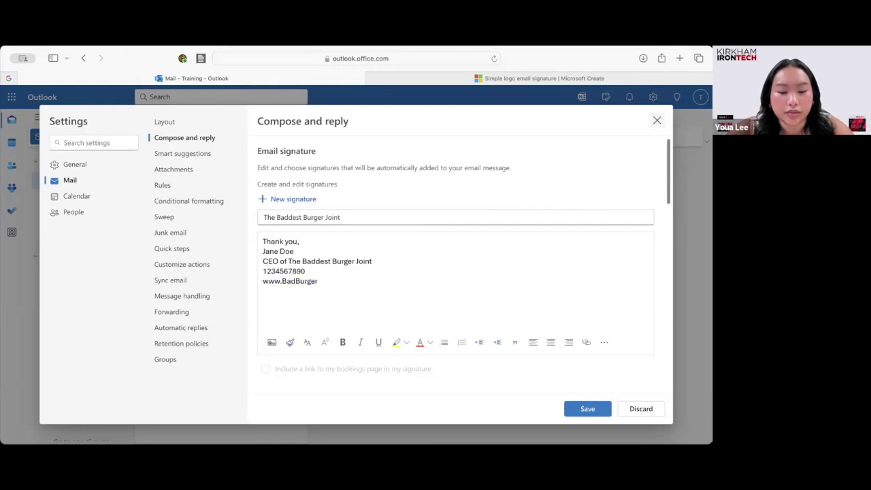
text(.com)
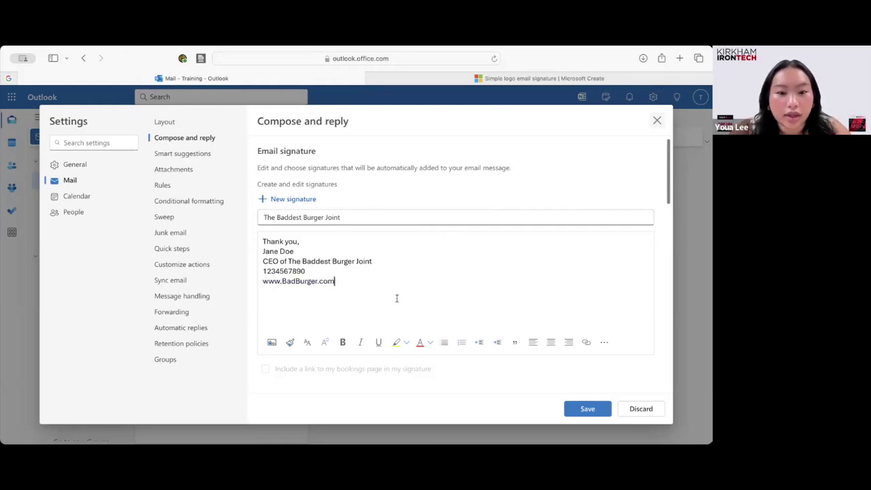
drag(345, 283, 262, 281)
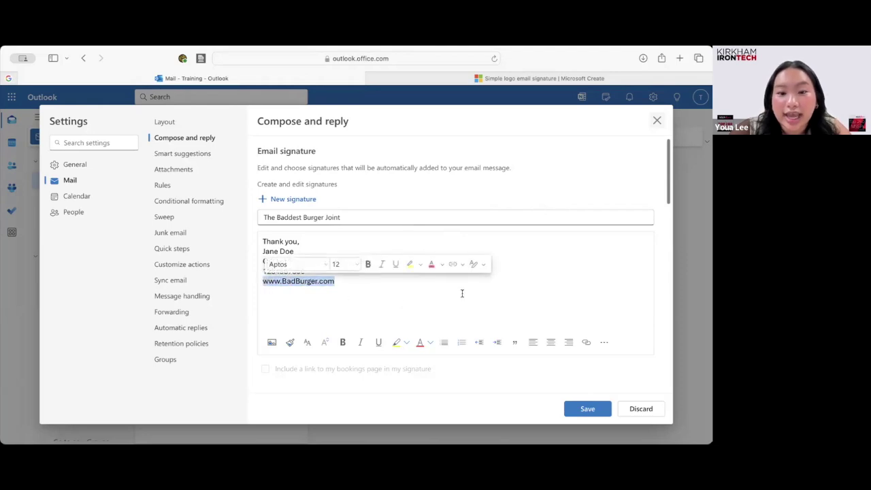
click(586, 344)
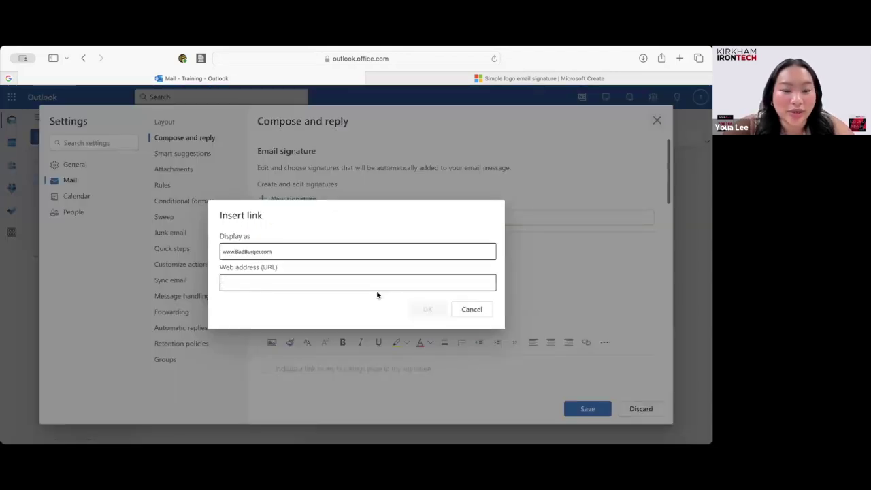
text(www)
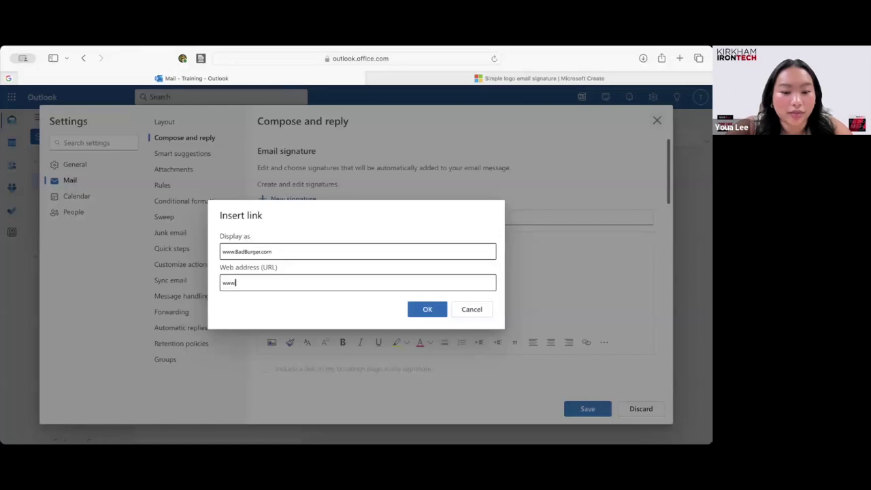
text(.BadBur)
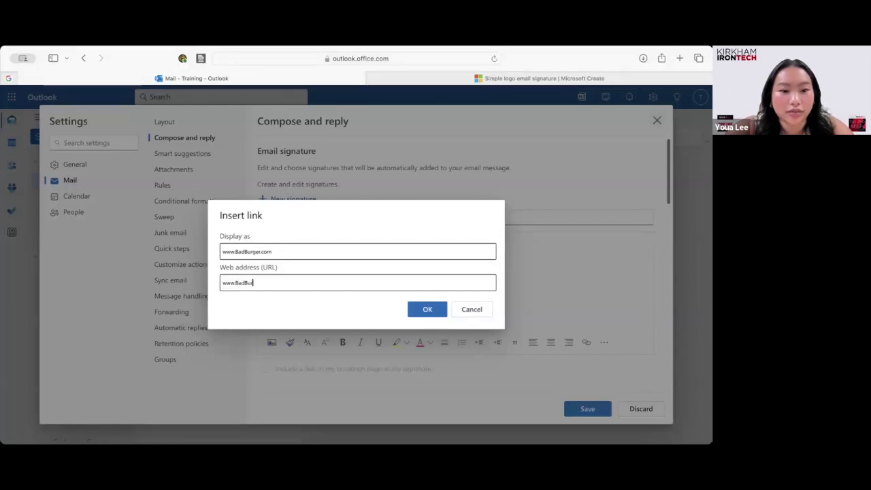
text(ger.com)
click(427, 311)
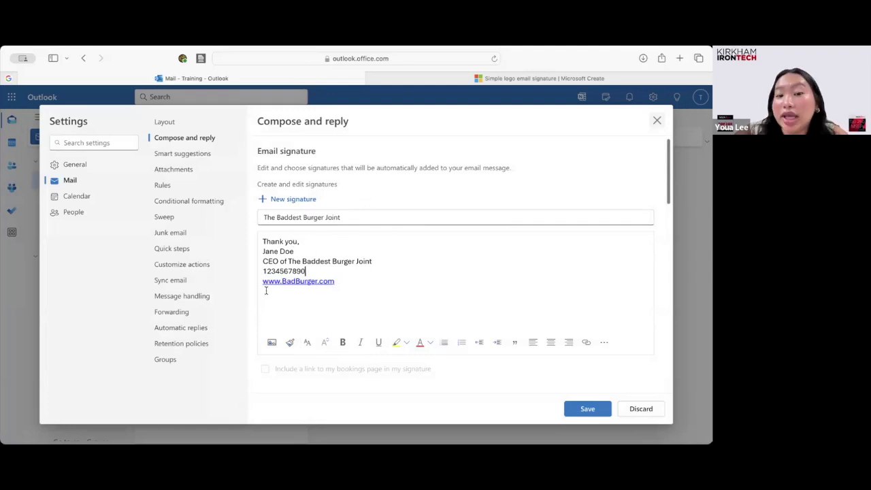
Save the signature and pick The Baddest Burger Joint in both the New Messages and Replies/Forwards dropdowns.
click(586, 409)
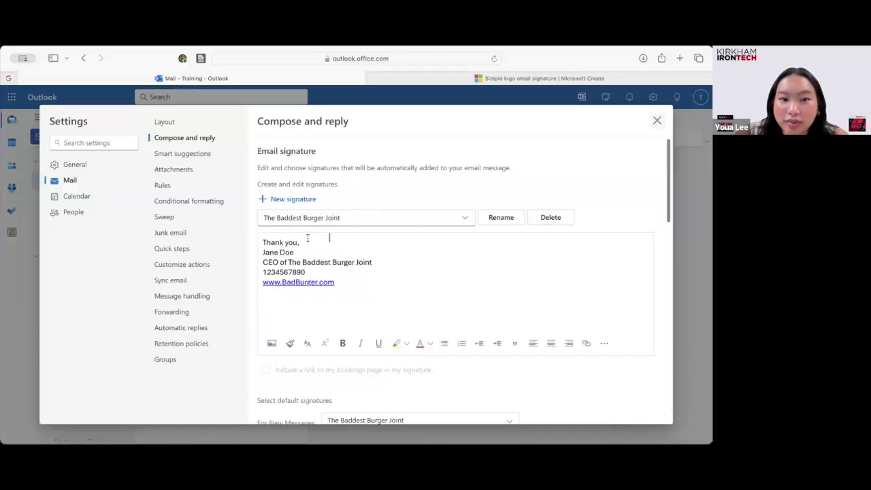
scroll(308, 238, down, 3)
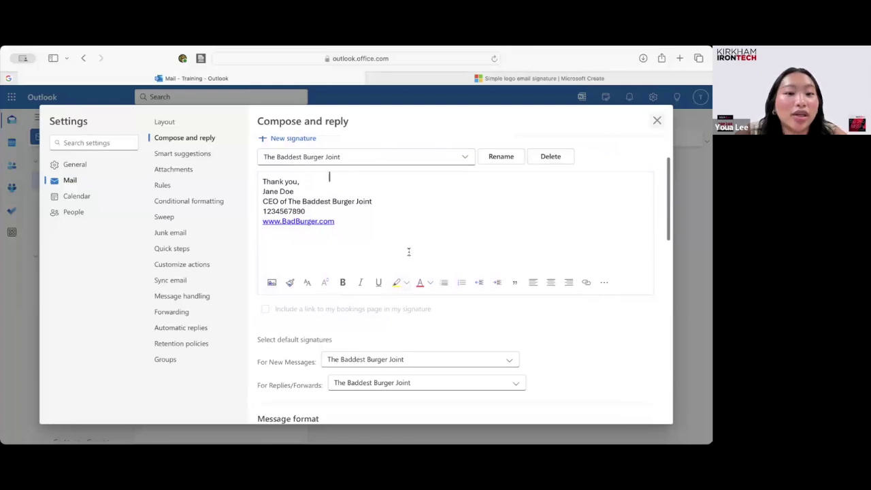
click(354, 361)
click(354, 357)
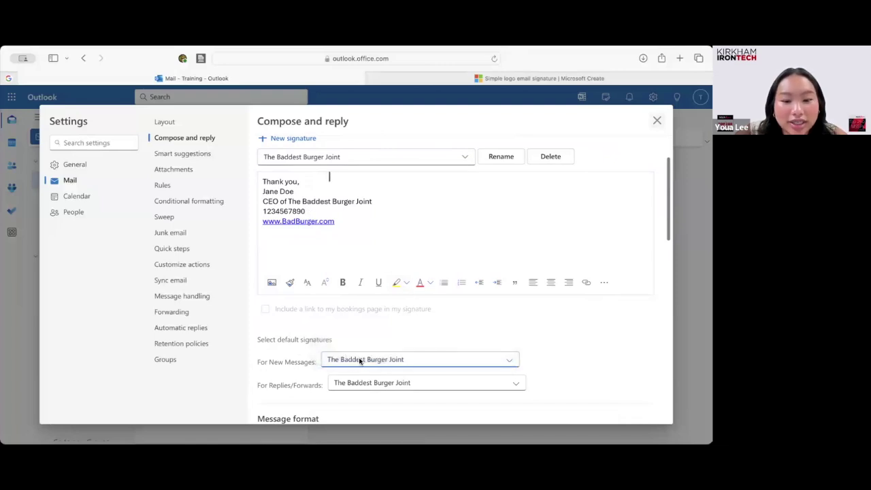
click(517, 385)
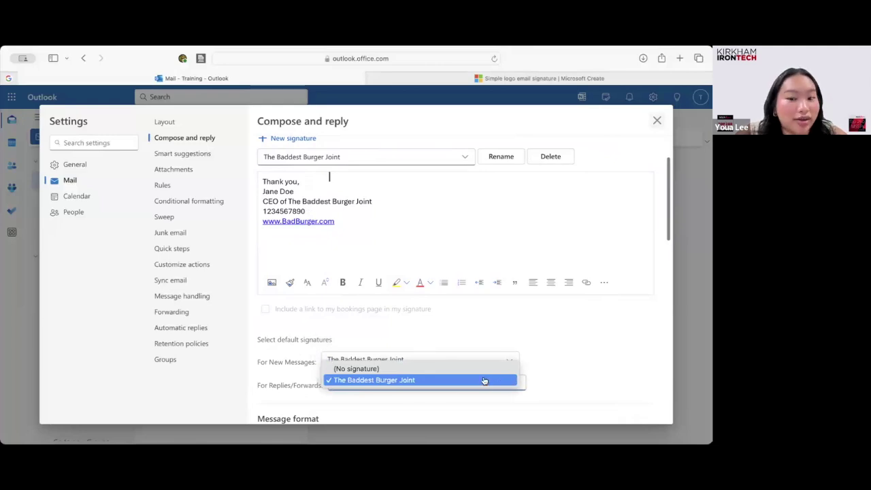
click(484, 381)
scroll(521, 275, up, 1)
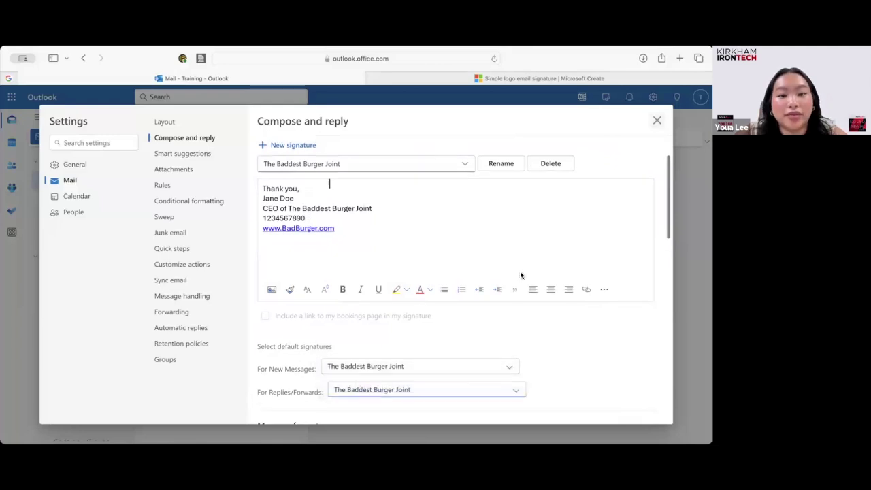
scroll(520, 275, up, 3)
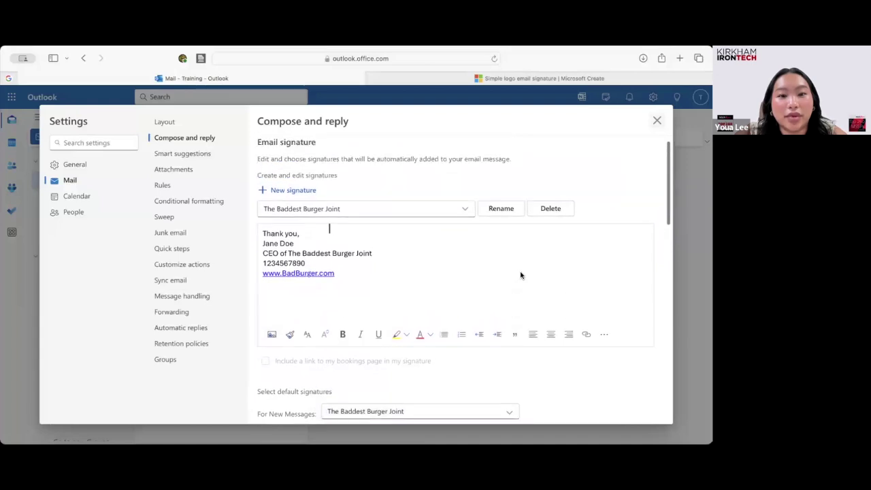
Close Settings, start a test email showing the auto-added signature, delete it, and discard the draft.
click(656, 120)
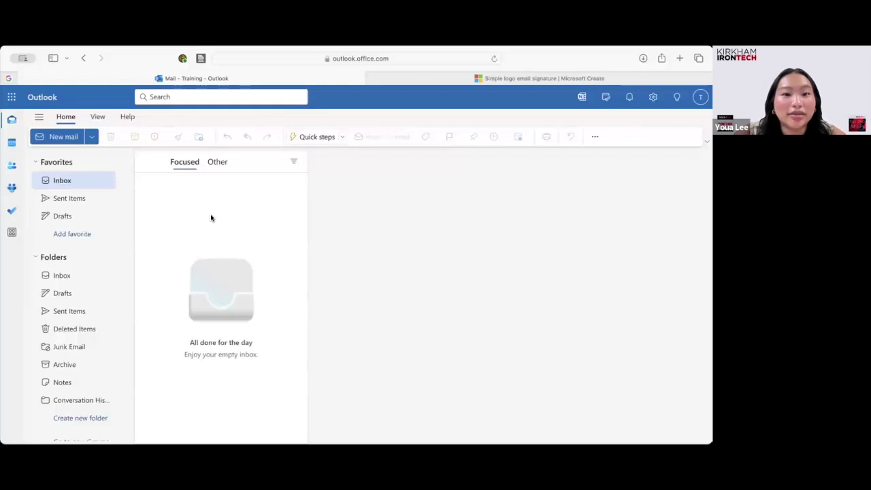
click(53, 139)
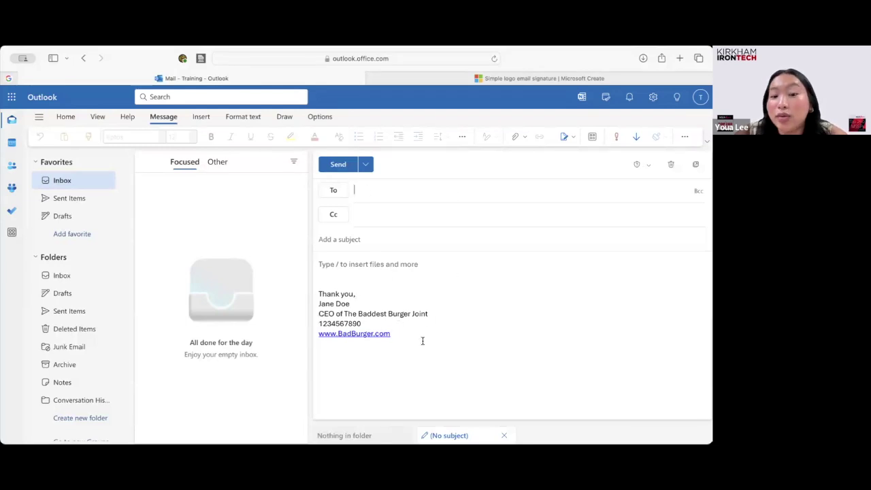
mouse_move(422, 341)
mouse_down()
mouse_move(311, 312)
mouse_move(299, 283)
mouse_up()
key(BackSpace)
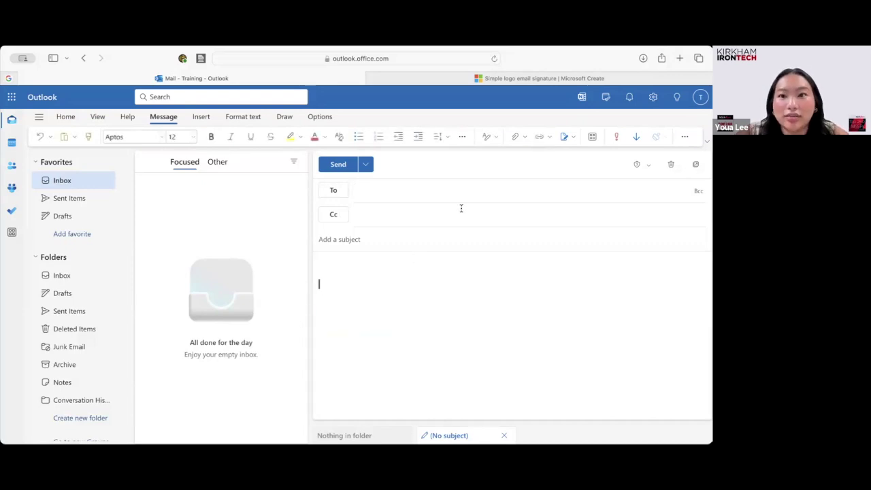
click(671, 164)
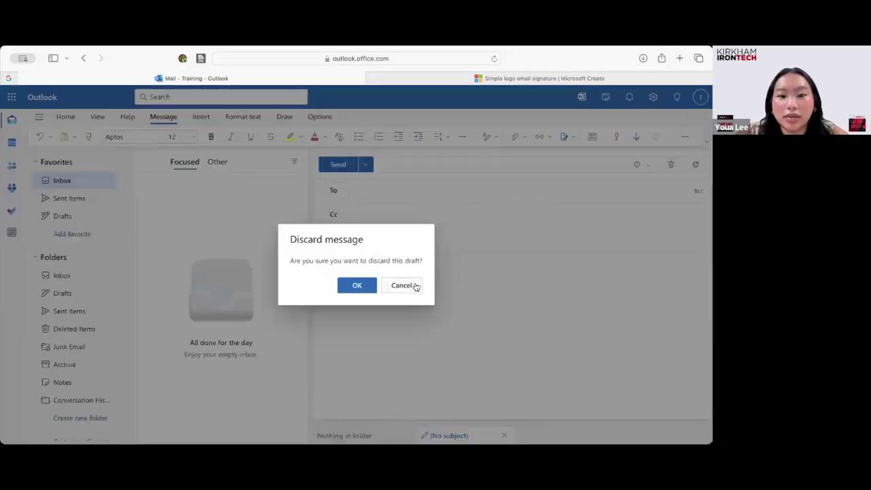
Confirm the discard, then turn on automatic replies limited to a time period.
click(360, 286)
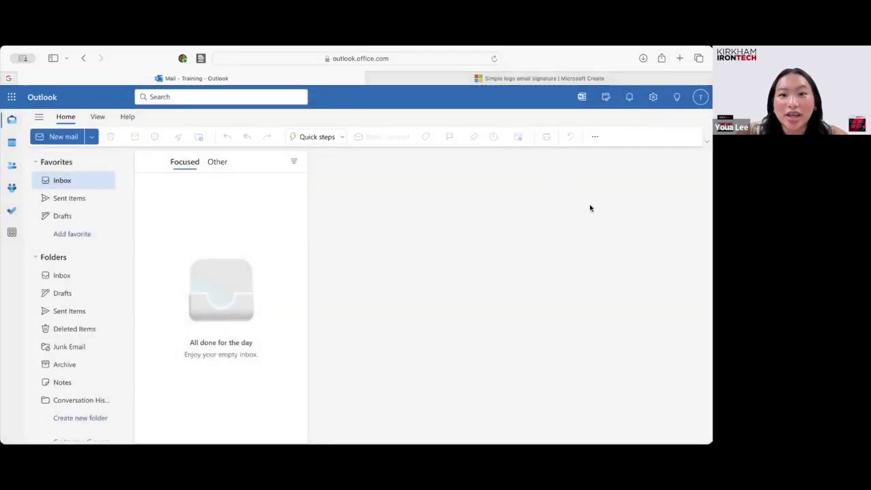
click(652, 98)
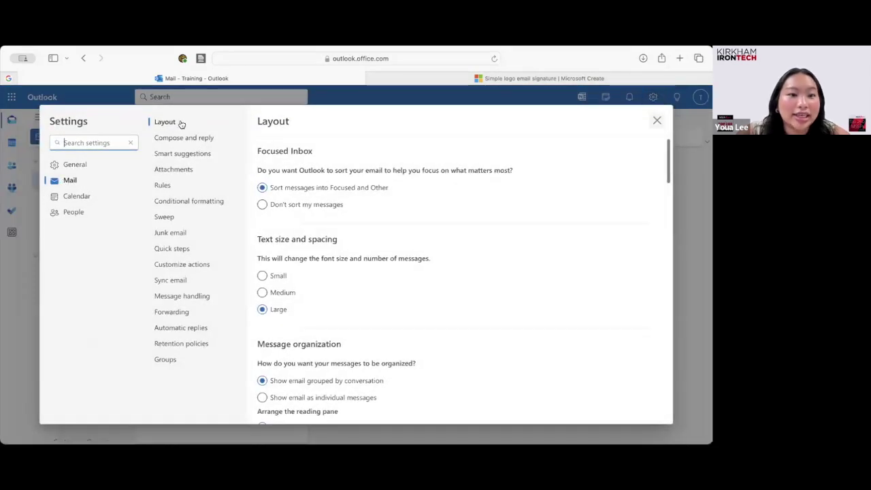
click(194, 329)
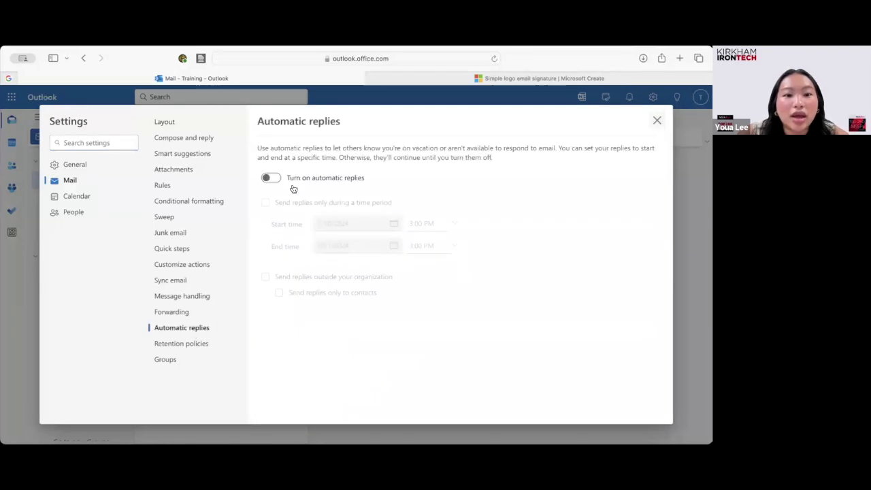
click(271, 178)
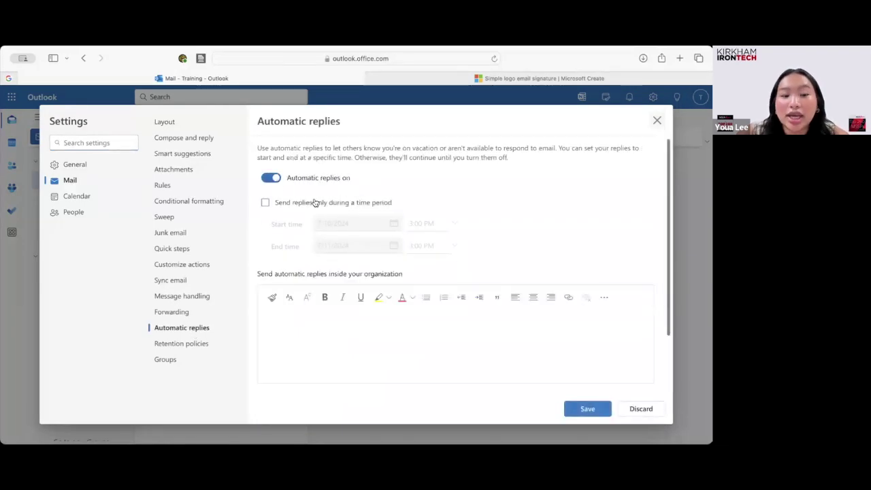
click(265, 203)
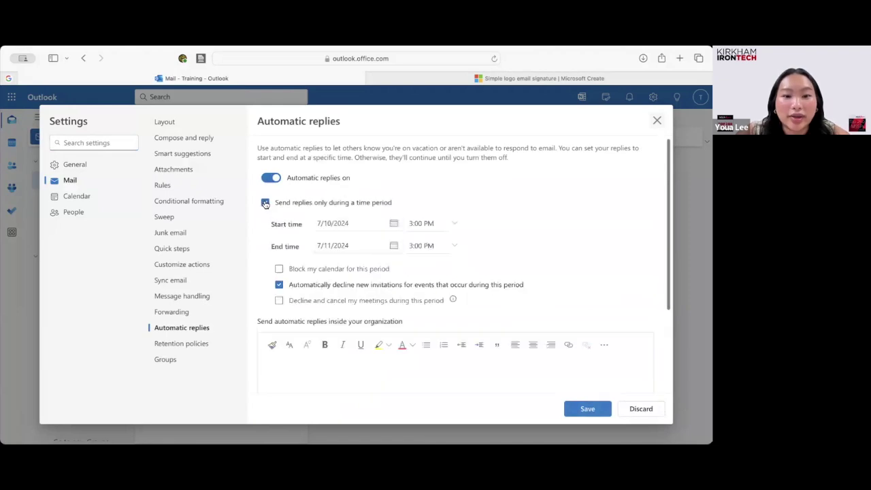
Set the reply period to start July 22, 2024 and end July 30, 2024 at 5:00 PM.
click(362, 223)
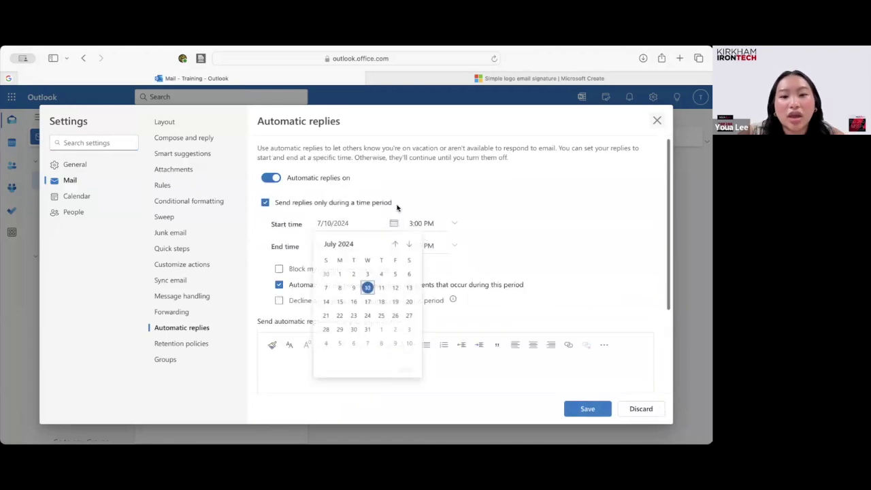
click(398, 209)
click(376, 222)
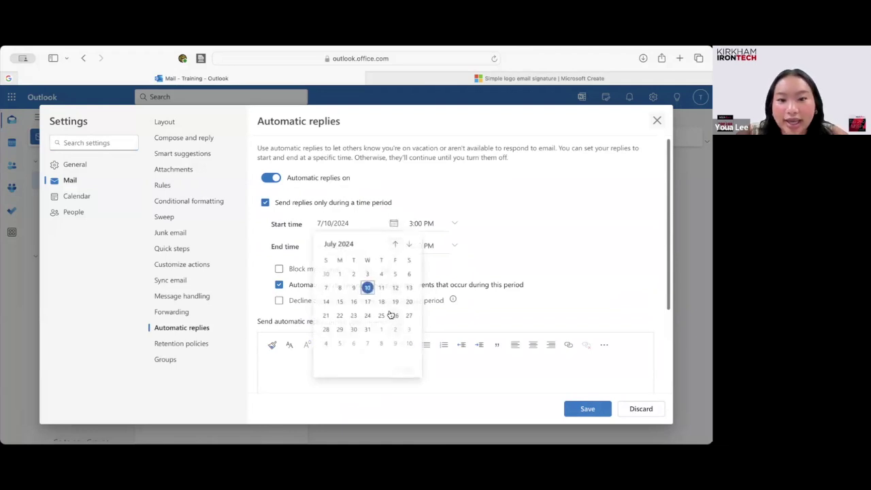
click(340, 316)
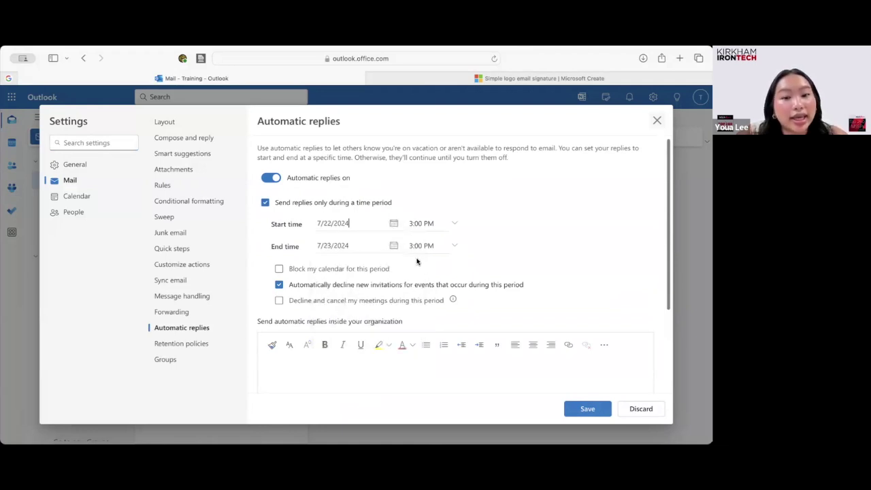
click(347, 246)
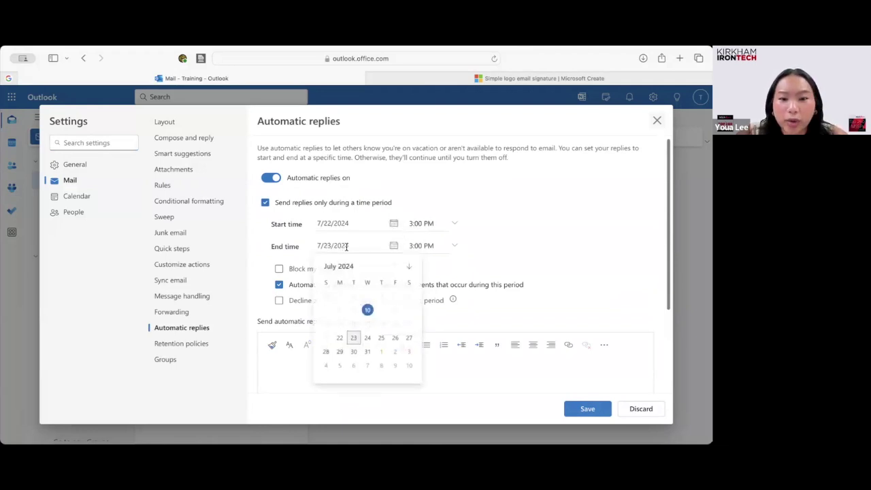
click(354, 351)
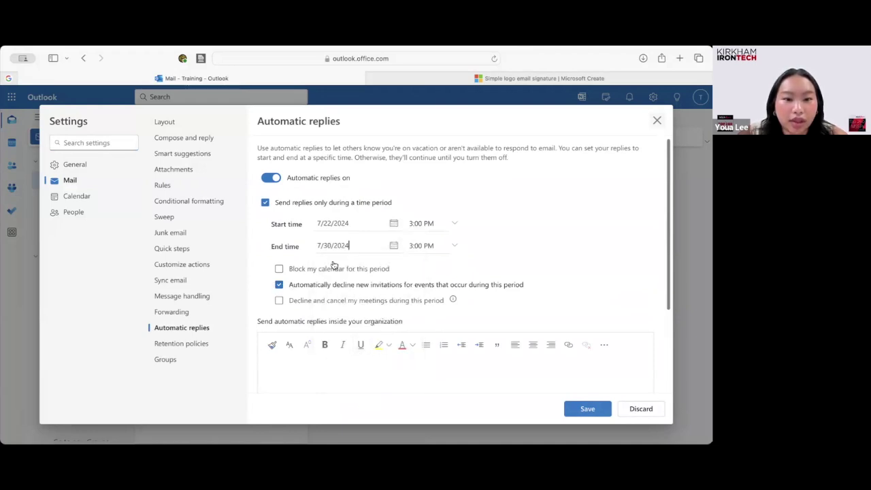
click(453, 245)
scroll(432, 300, down, 2)
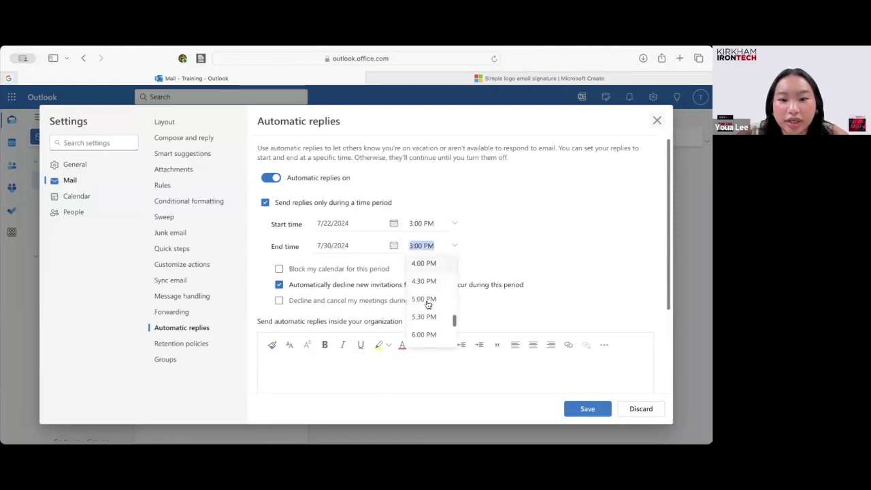
click(428, 302)
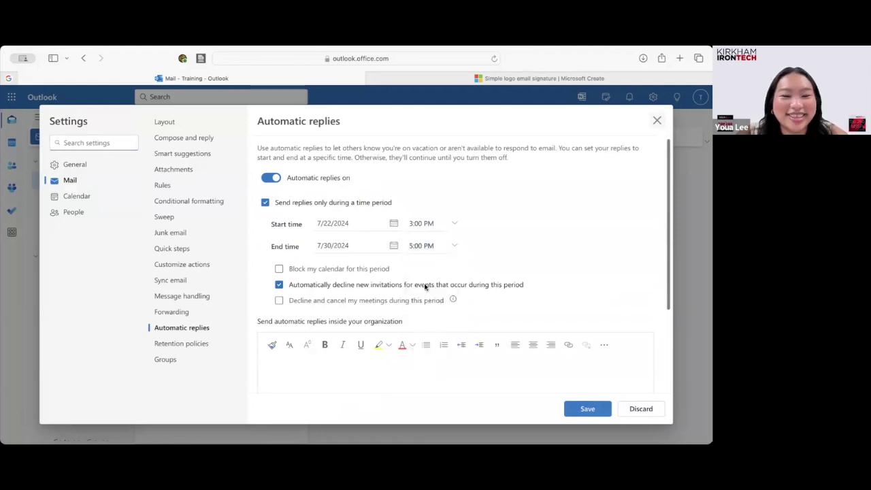
scroll(411, 278, down, 1)
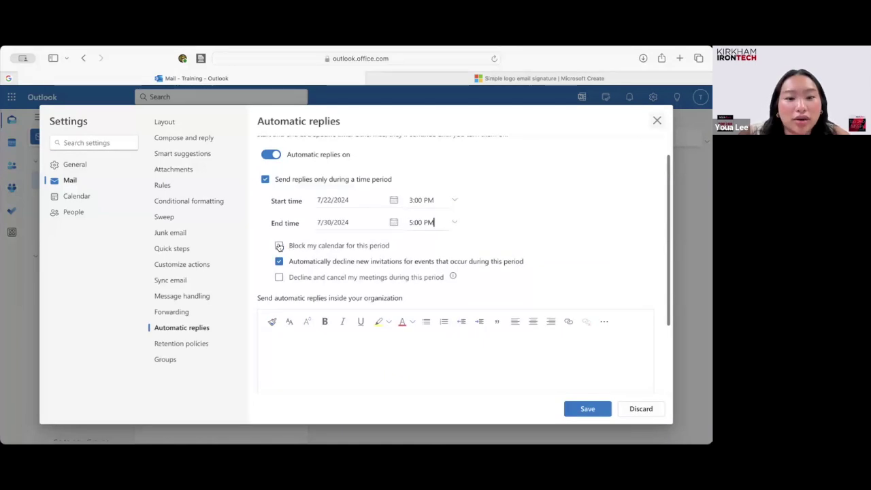
Block the calendar for the away period with an event titled 'Barbados Vacay'.
click(279, 245)
click(336, 263)
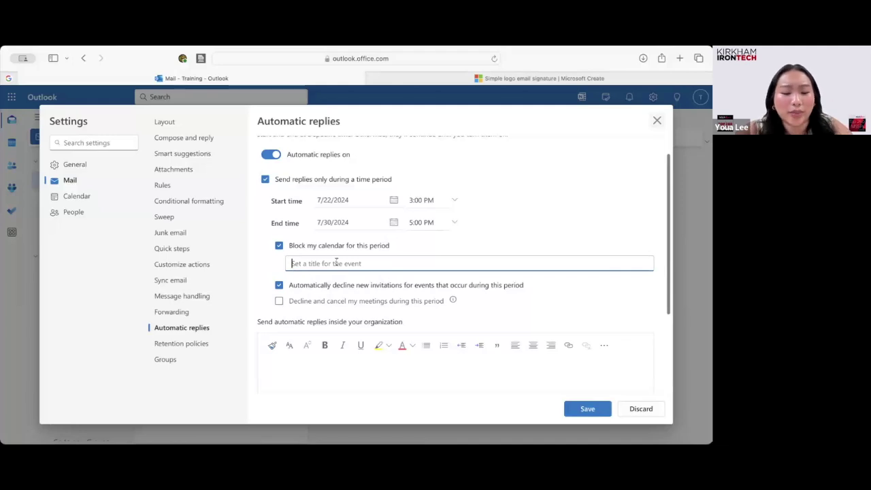
text(Barba)
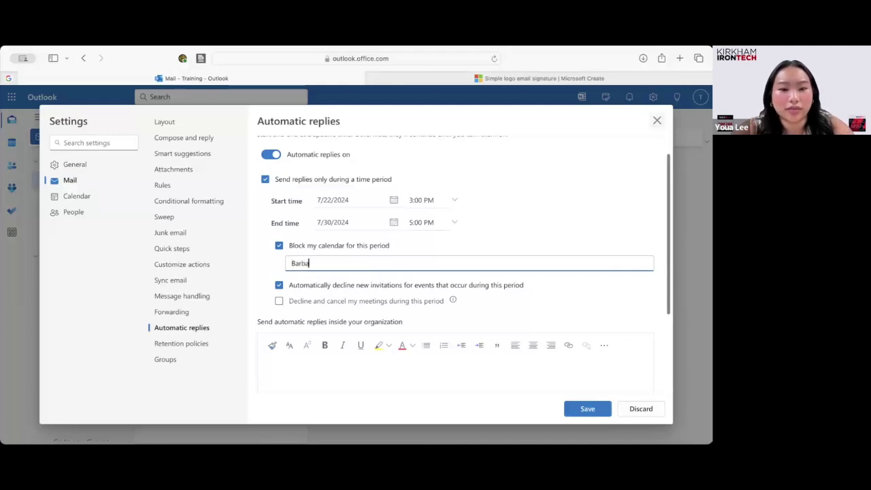
text(dos Vacay)
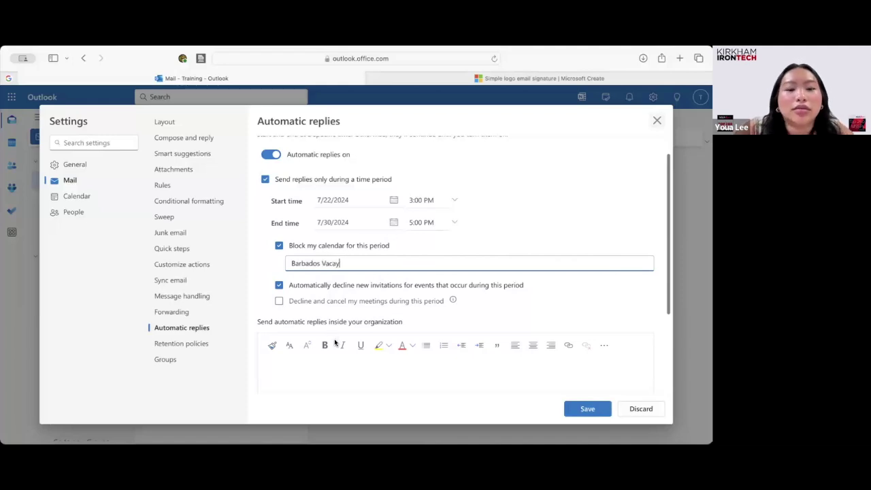
click(336, 346)
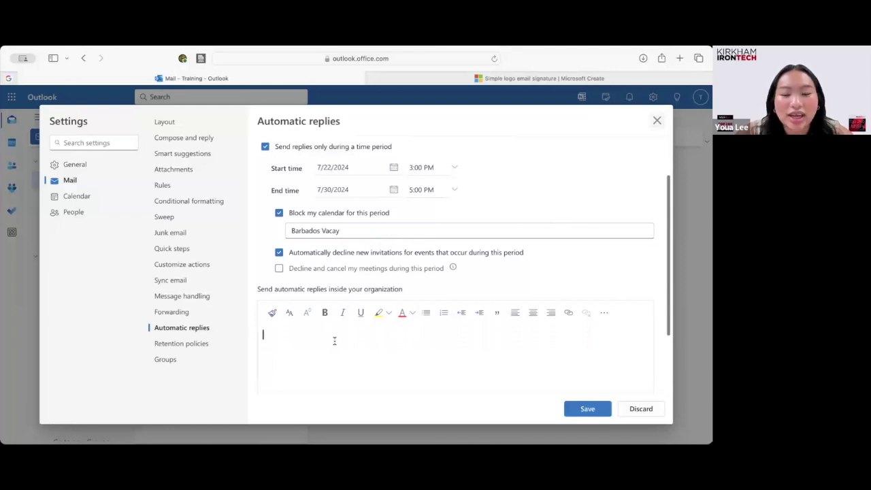
Save the 7/22/2024–7/30/2024 automatic reply with its calendar block.
click(579, 410)
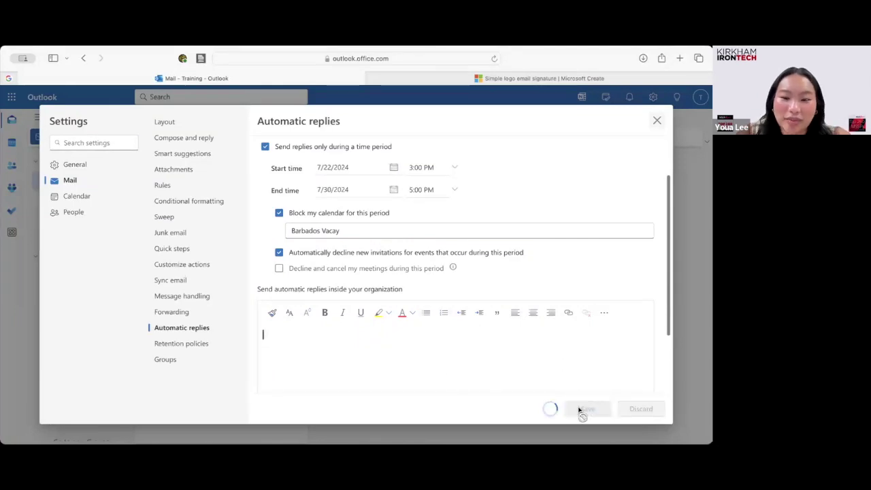
scroll(445, 286, up, 1)
scroll(446, 286, up, 1)
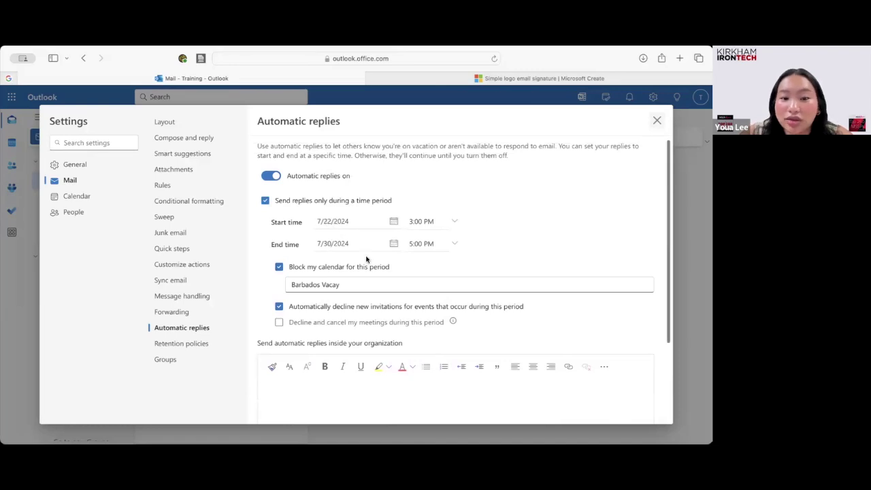
Turn on 'Send replies outside your organization' to reveal the external message box.
scroll(365, 258, down, 3)
scroll(364, 257, down, 2)
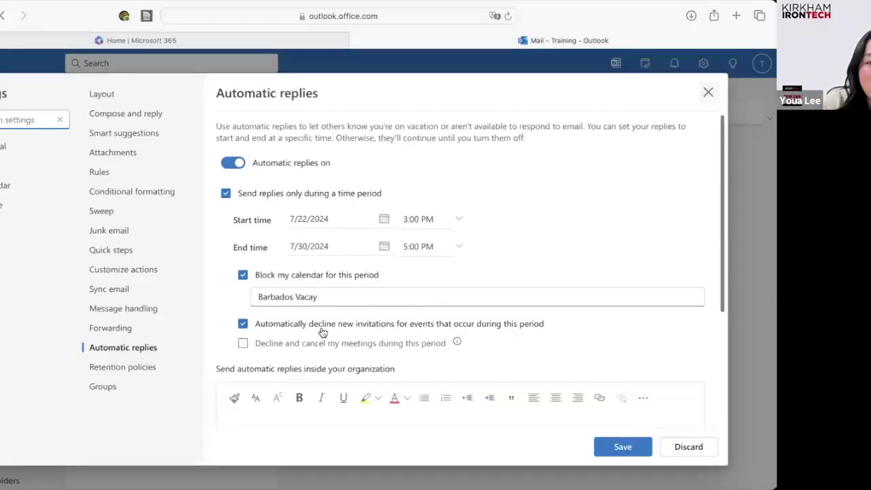
scroll(322, 333, down, 3)
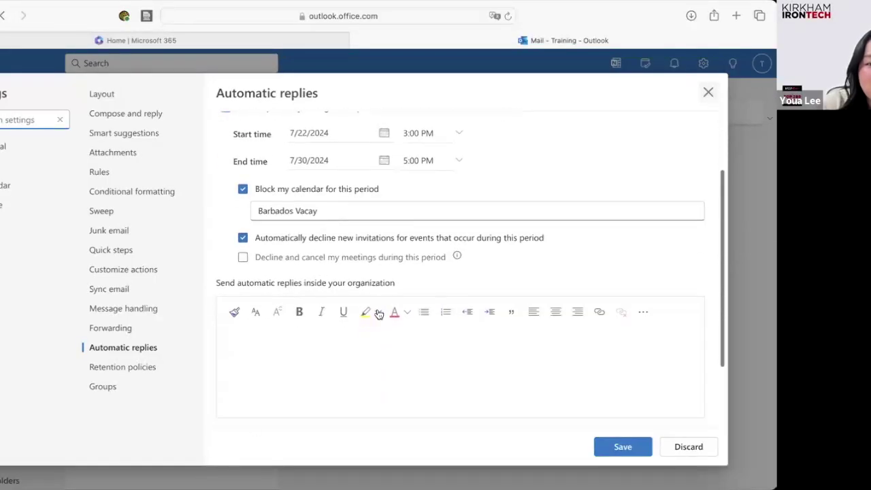
scroll(363, 338, up, 1)
scroll(366, 339, down, 3)
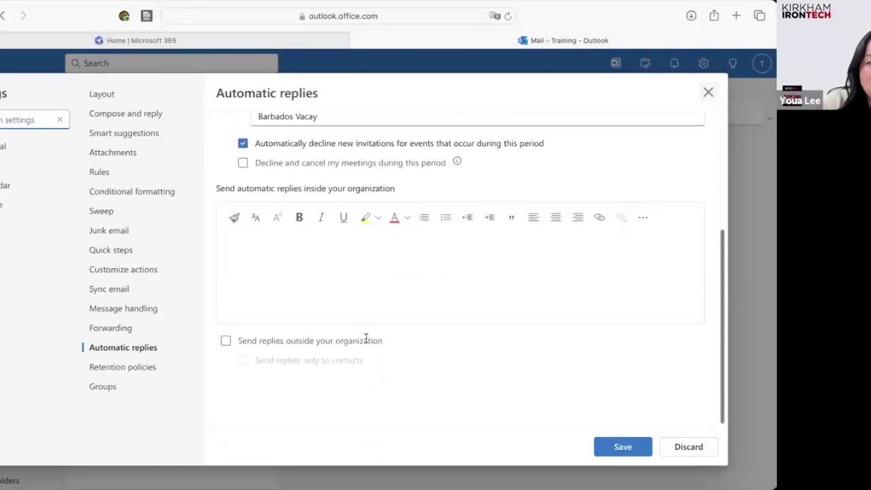
click(226, 348)
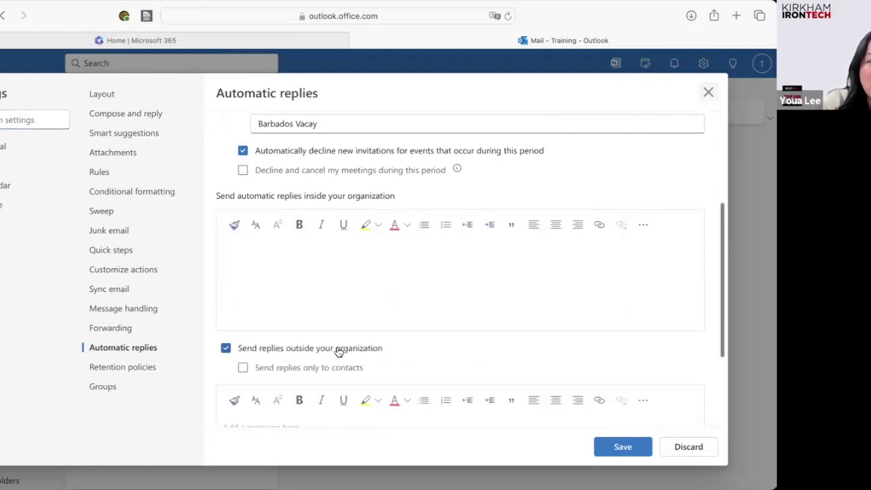
scroll(336, 349, down, 3)
scroll(336, 351, down, 3)
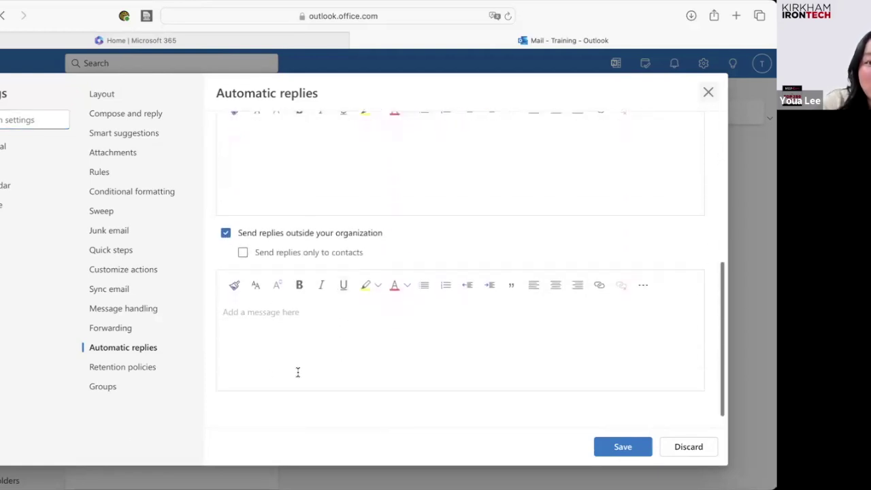